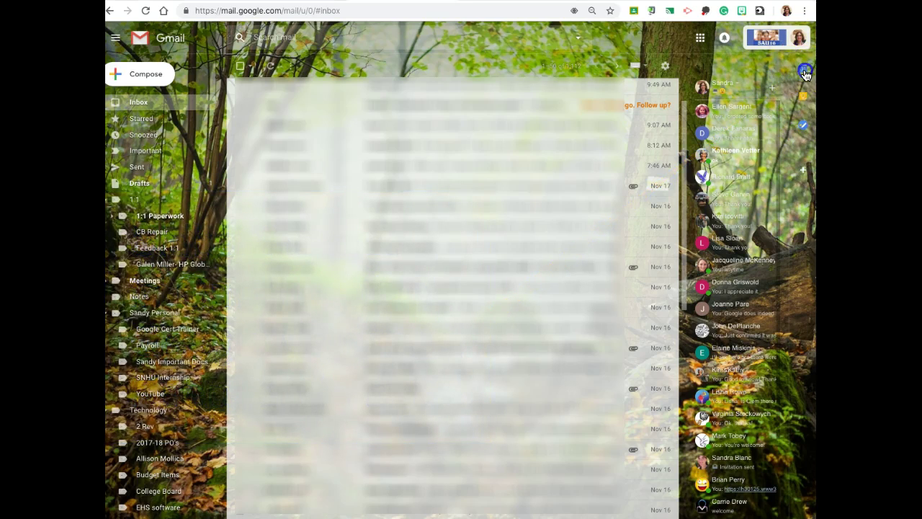
Open the Calendar side panel, leave the new event form and browse back through the schedule to early November.
click(806, 74)
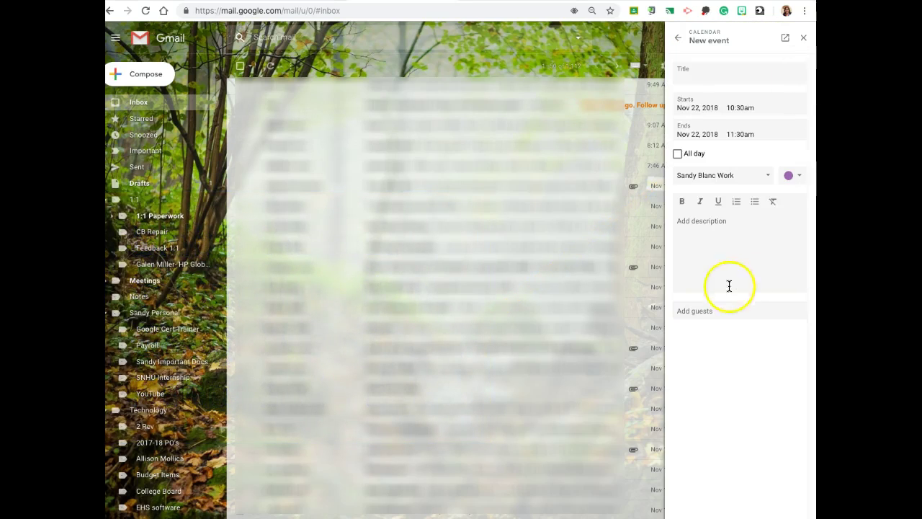
click(679, 38)
scroll(765, 137, up, 5)
scroll(766, 136, up, 10)
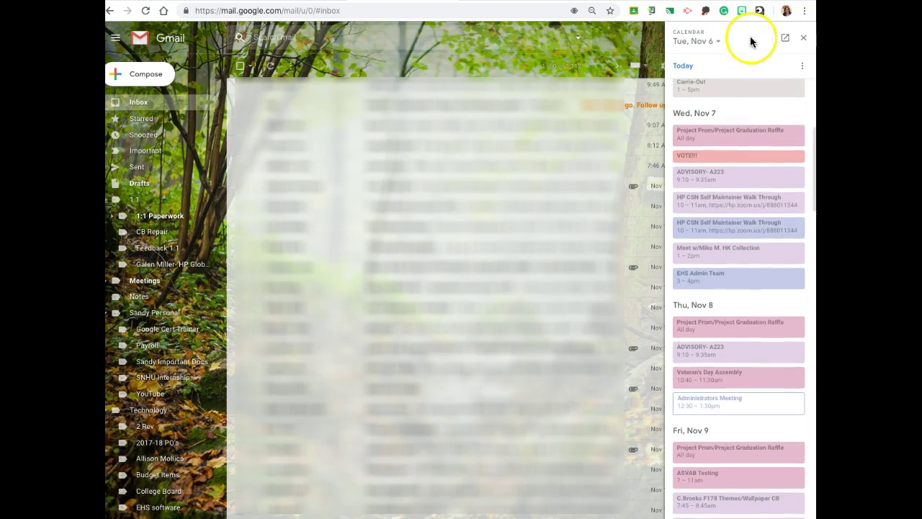
Switch the calendar panel to day view for November 6 and return it to schedule view.
click(799, 66)
click(729, 96)
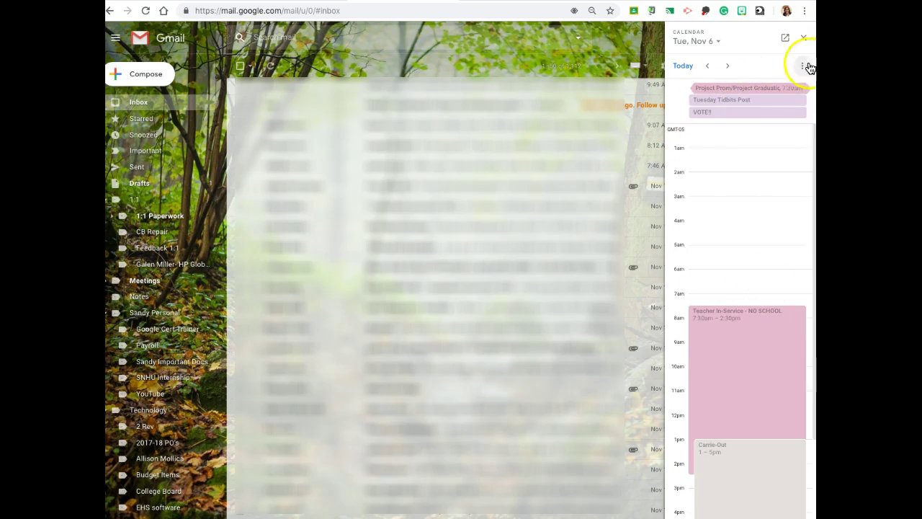
click(801, 69)
click(739, 108)
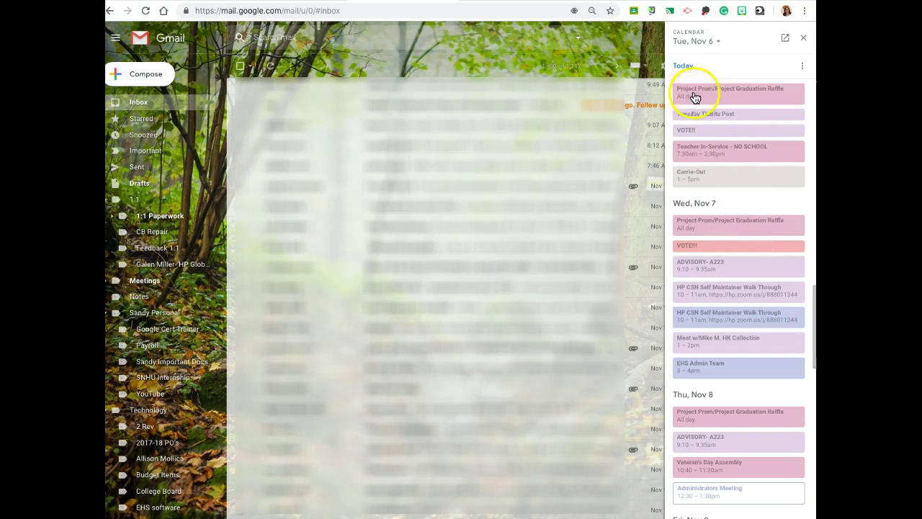
Jump the calendar to November 30, look at the blank new event form and close the Calendar panel.
click(717, 42)
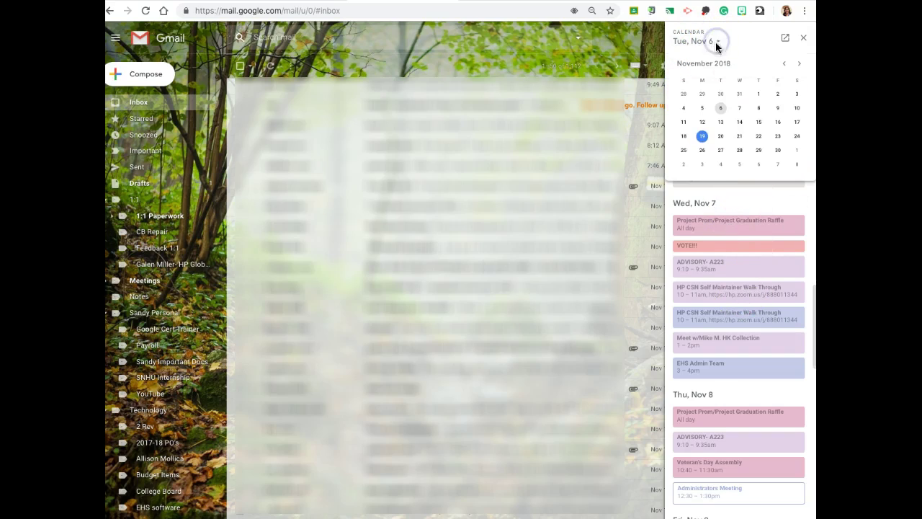
click(778, 151)
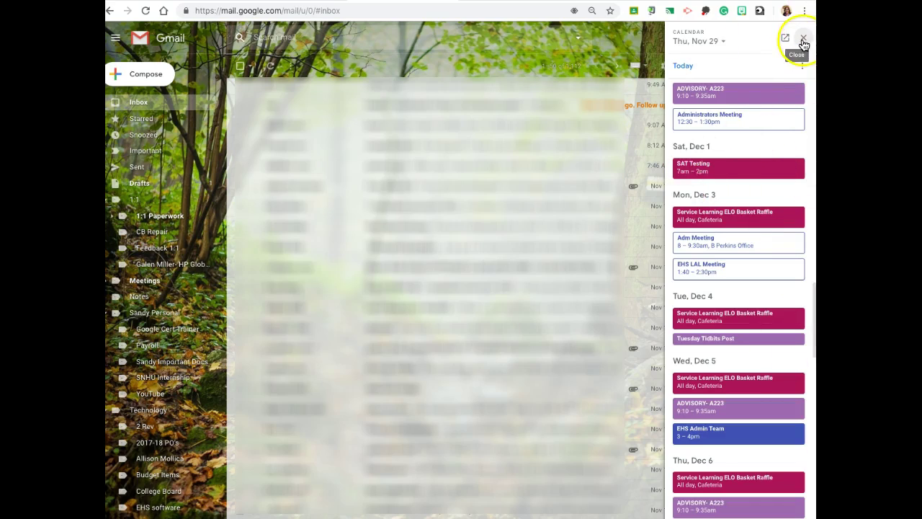
click(793, 516)
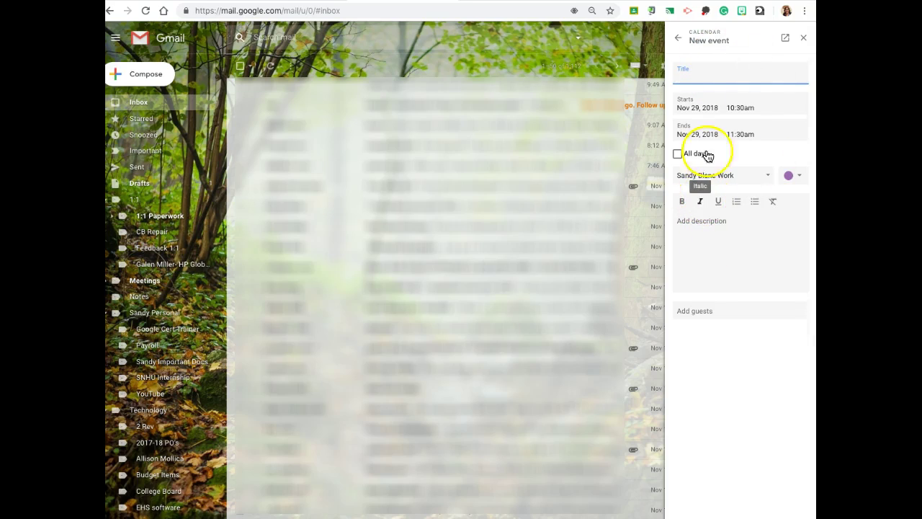
click(804, 39)
View the Keep notes panel, close it and open the Tasks panel.
click(803, 101)
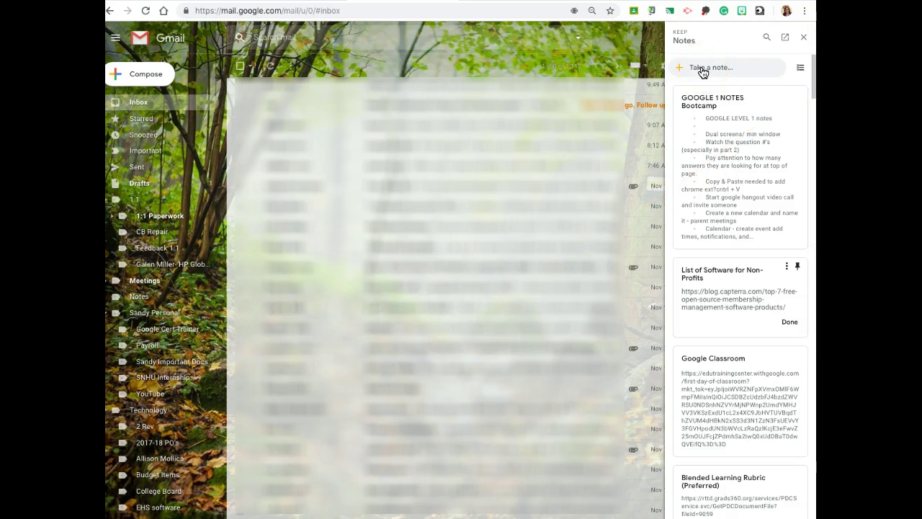
click(811, 43)
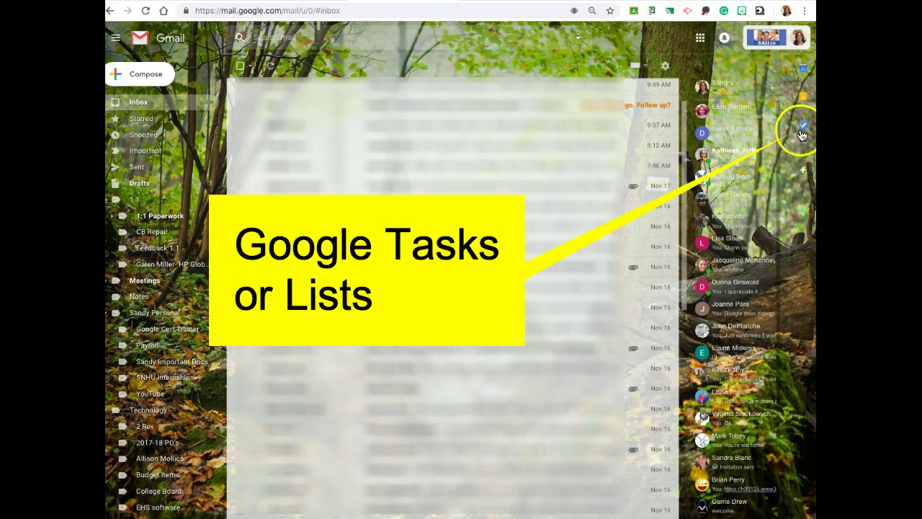
click(804, 127)
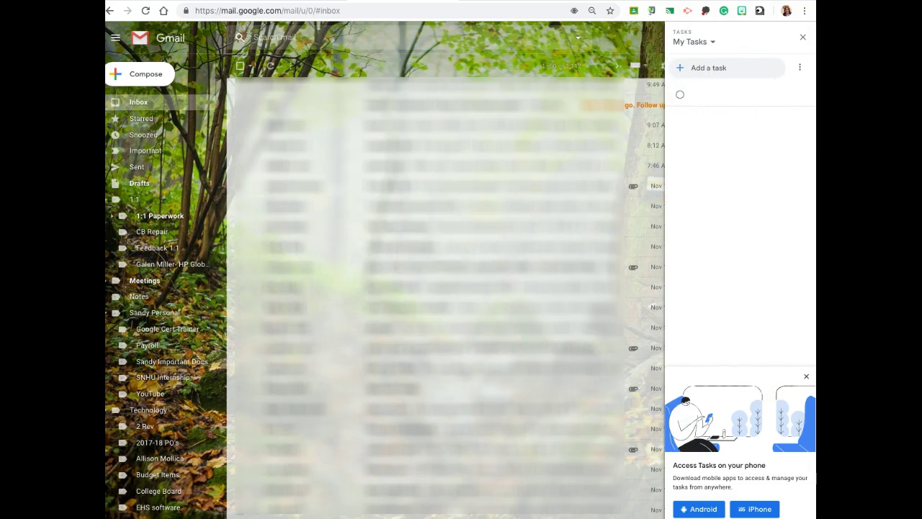
Browse the Gmail add-ons in the G Suite Marketplace and close it.
click(799, 127)
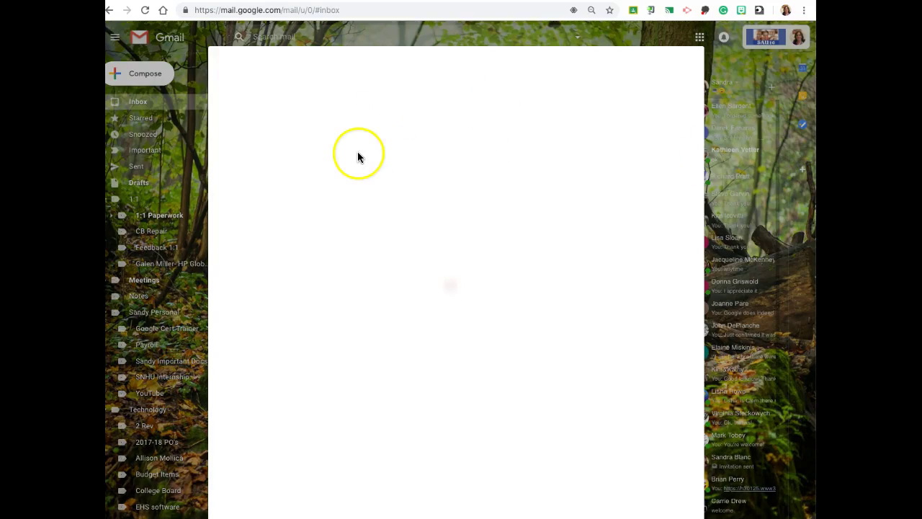
scroll(488, 195, down, 9)
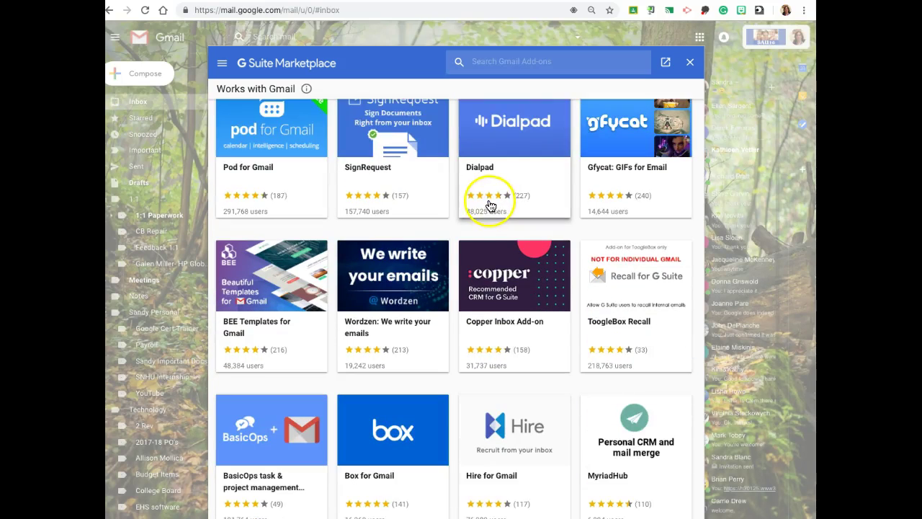
scroll(466, 231, down, 3)
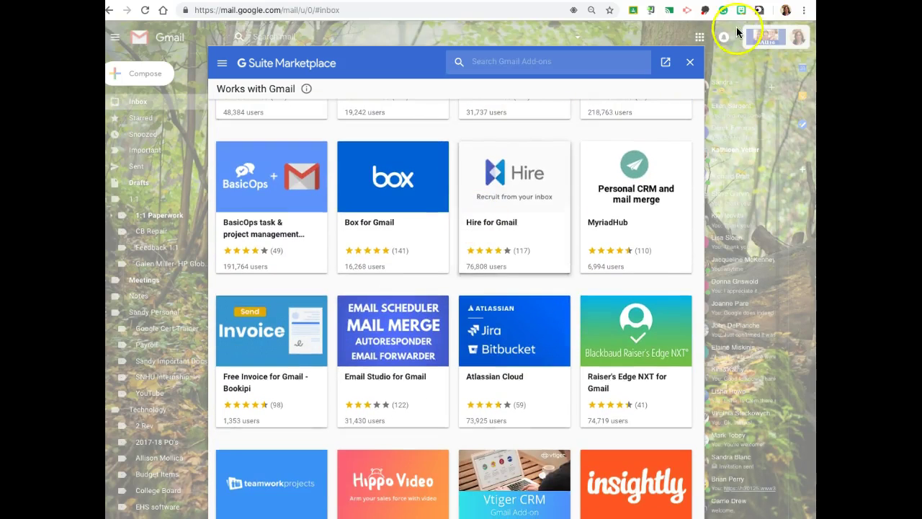
click(690, 63)
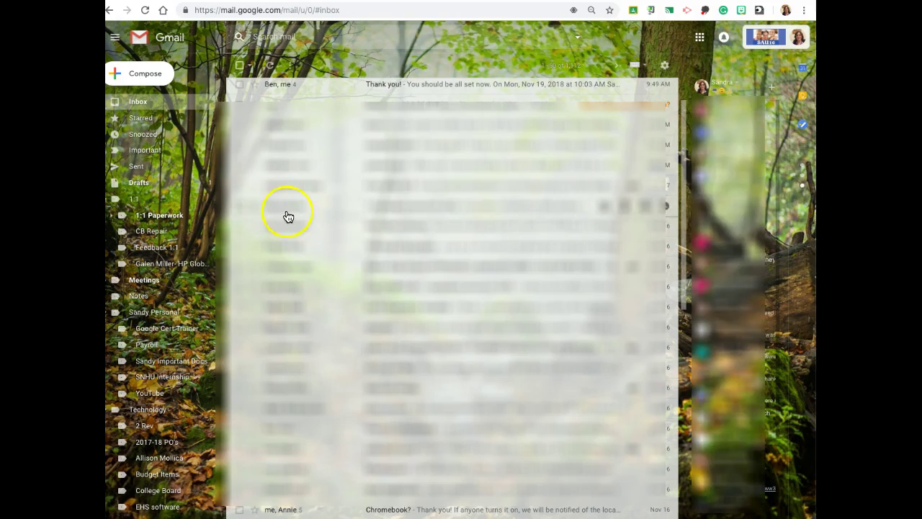
Set the inbox display density to Default.
click(644, 70)
click(663, 65)
click(617, 82)
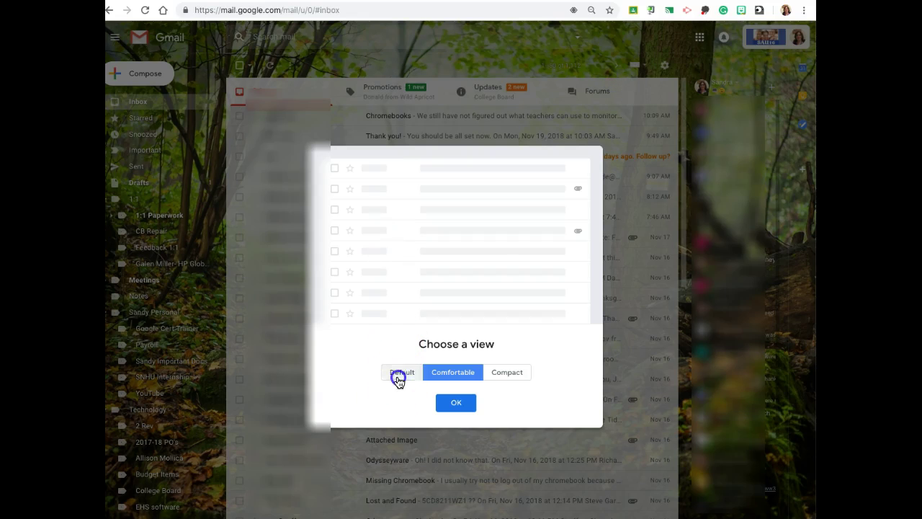
click(399, 379)
click(456, 402)
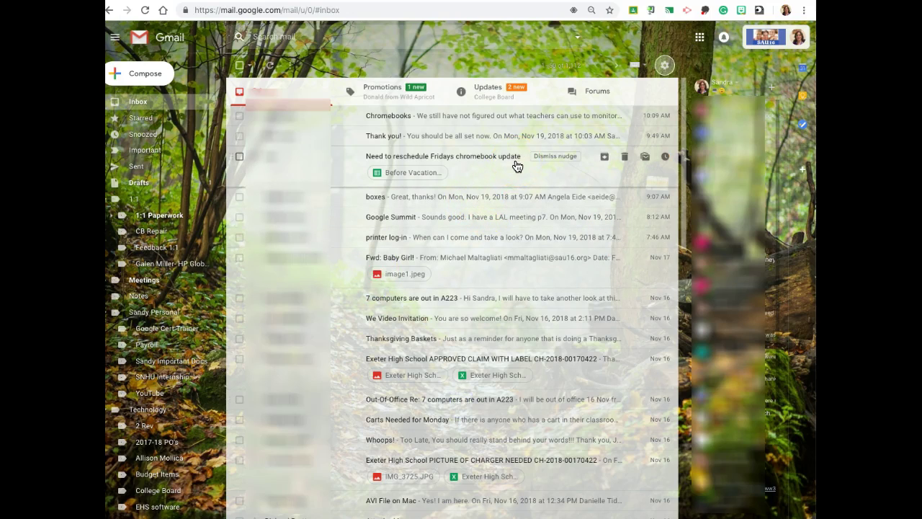
Open the "Before Vacation" spreadsheet attachment straight from the inbox list, close its tab and look over the other attachments.
scroll(516, 166, down, 2)
scroll(517, 162, up, 1)
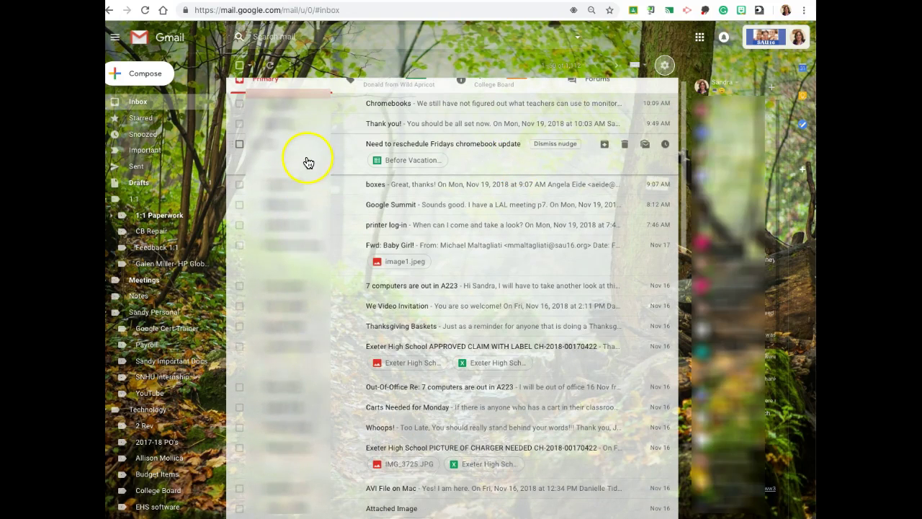
click(400, 167)
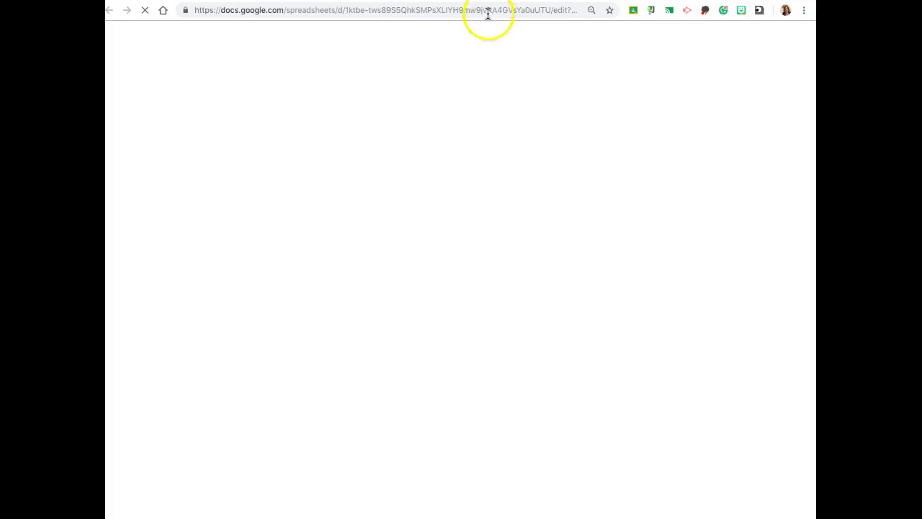
key(ctrl+w)
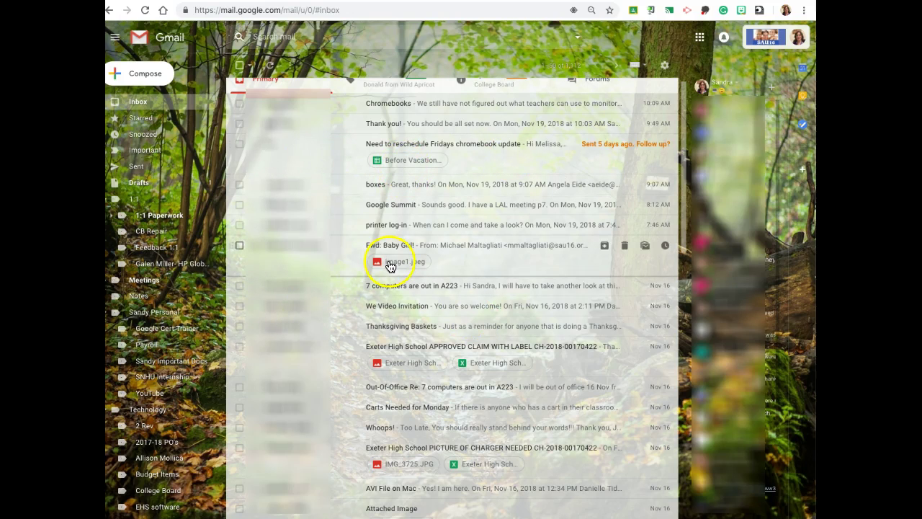
scroll(455, 370, down, 2)
scroll(455, 373, up, 3)
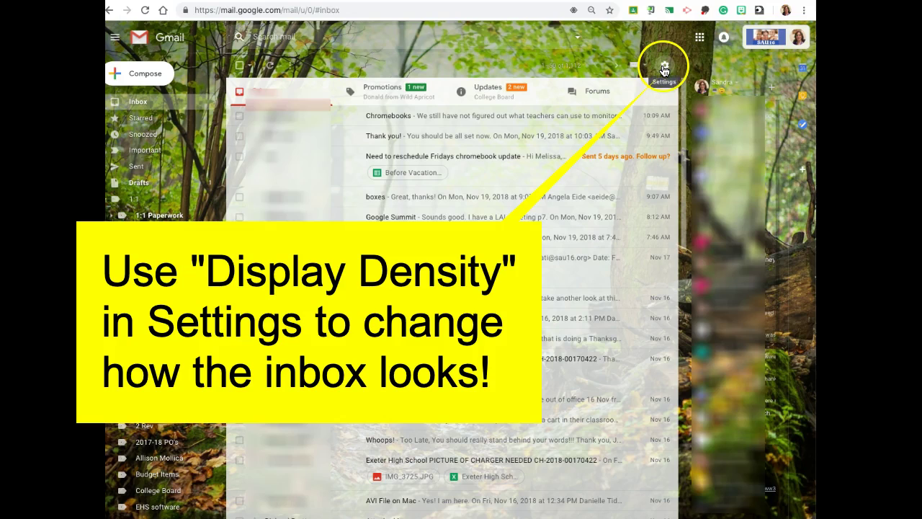
Preview the Comfortable density and set the inbox display density to Compact.
click(665, 73)
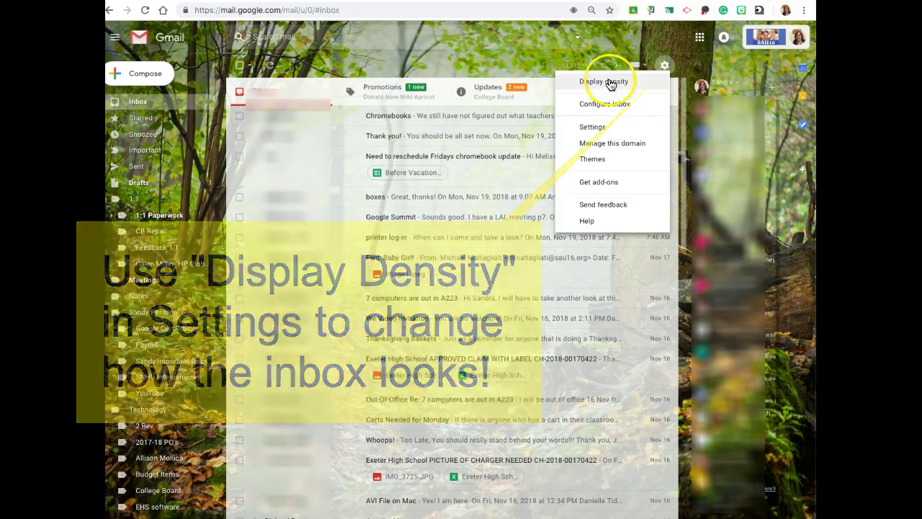
click(610, 82)
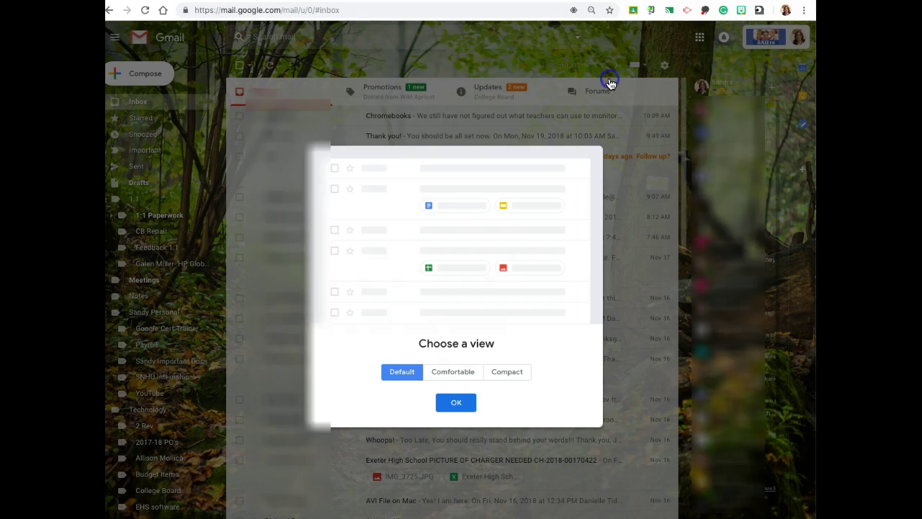
click(459, 378)
click(502, 373)
click(452, 405)
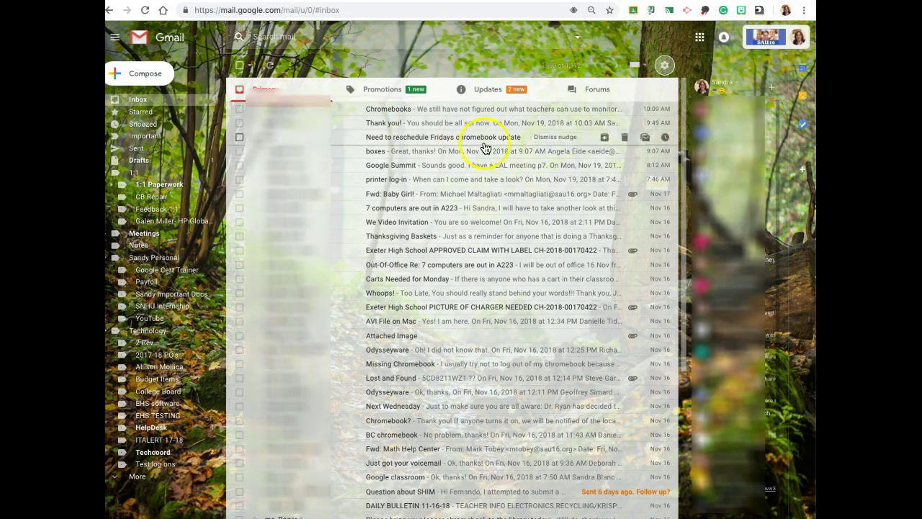
Set the inbox display density to Comfortable.
click(663, 65)
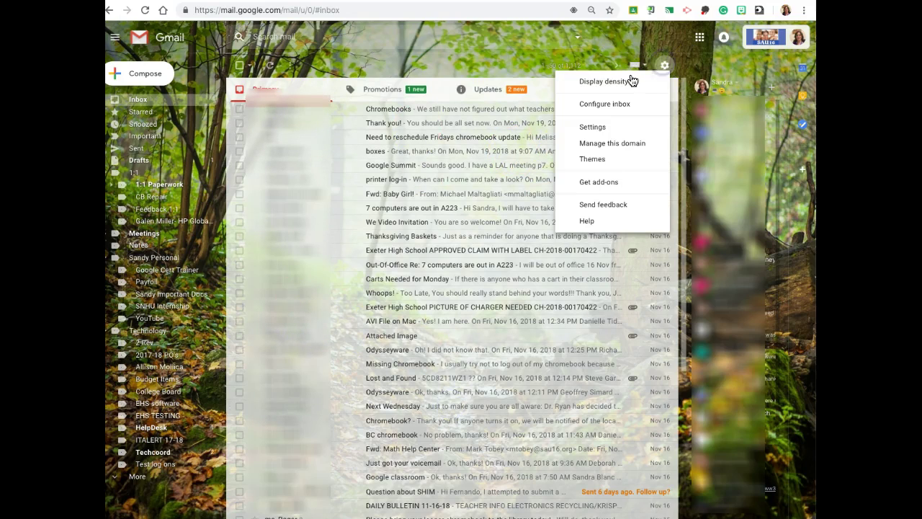
click(613, 108)
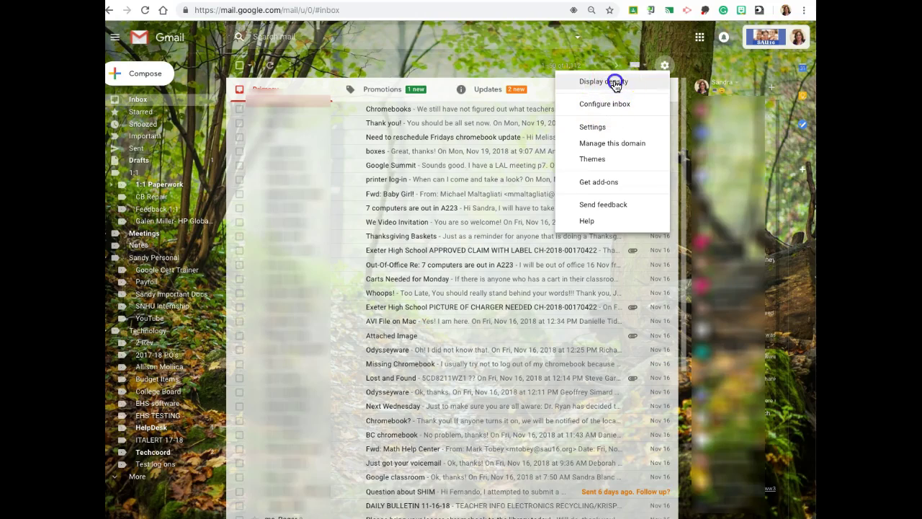
click(615, 81)
click(460, 380)
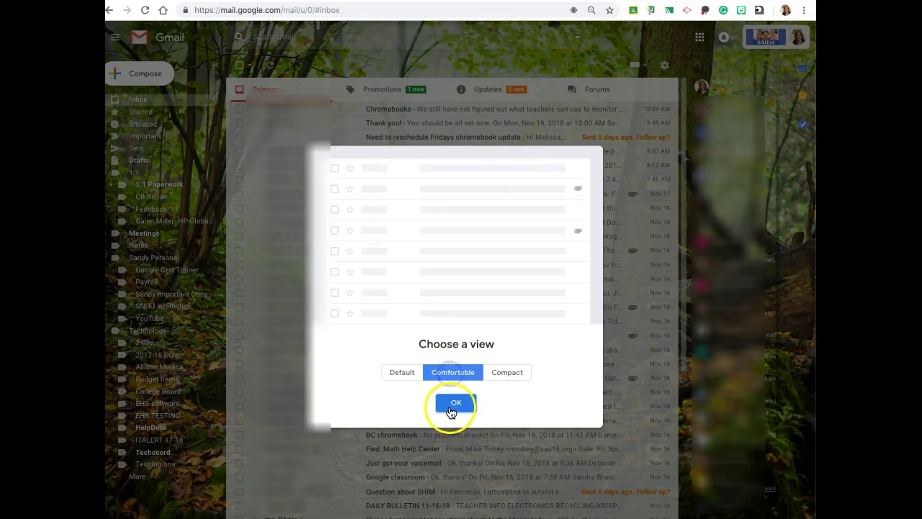
click(451, 408)
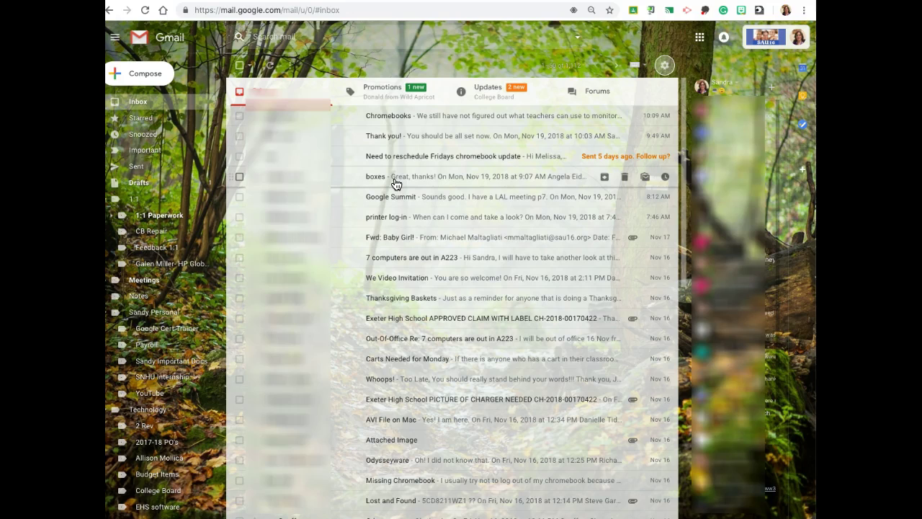
Examine the snooze options for the "Thank you!" email, including the custom date and time picker, and cancel.
click(407, 154)
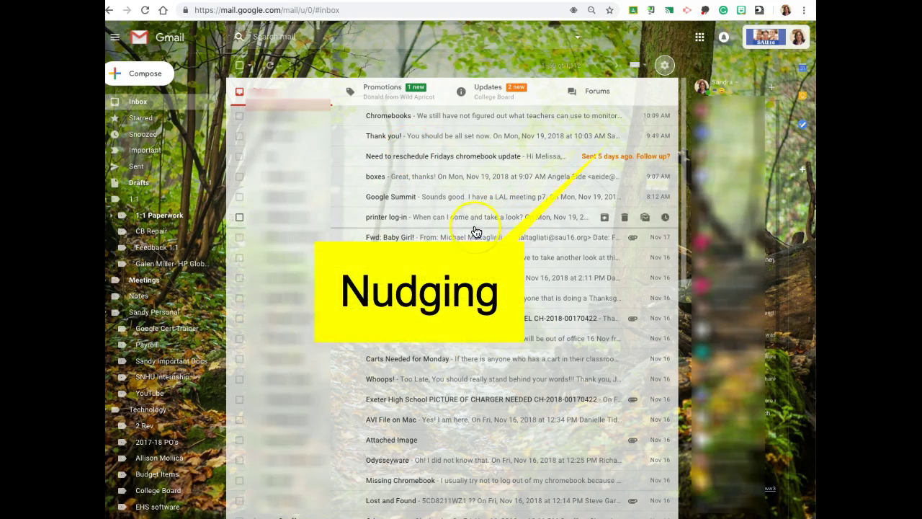
scroll(475, 231, down, 1)
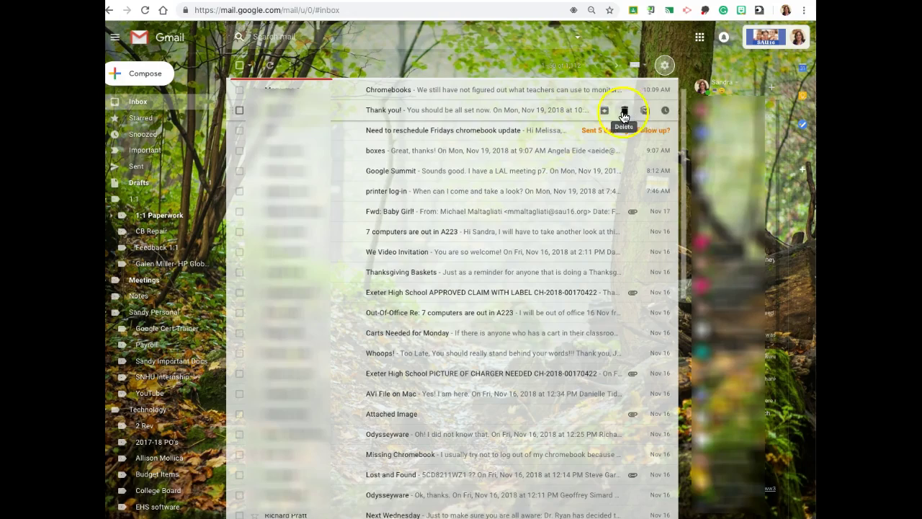
click(665, 112)
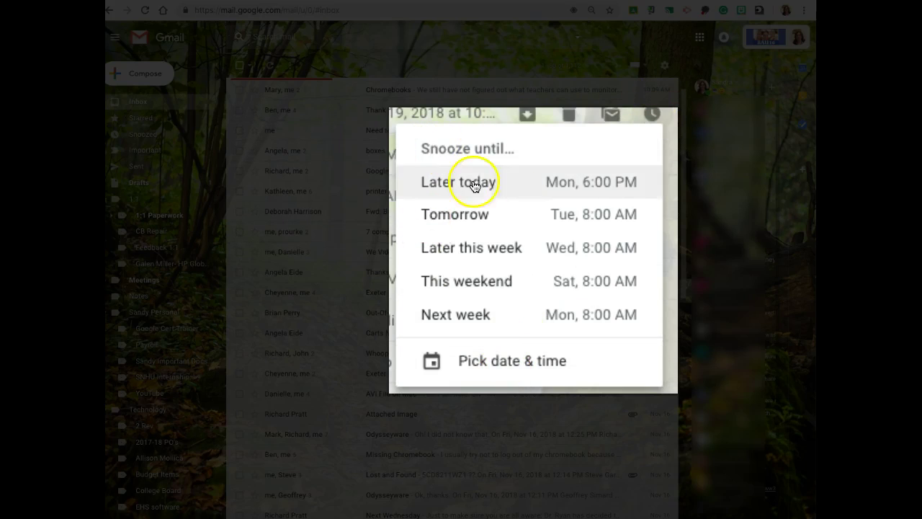
click(543, 349)
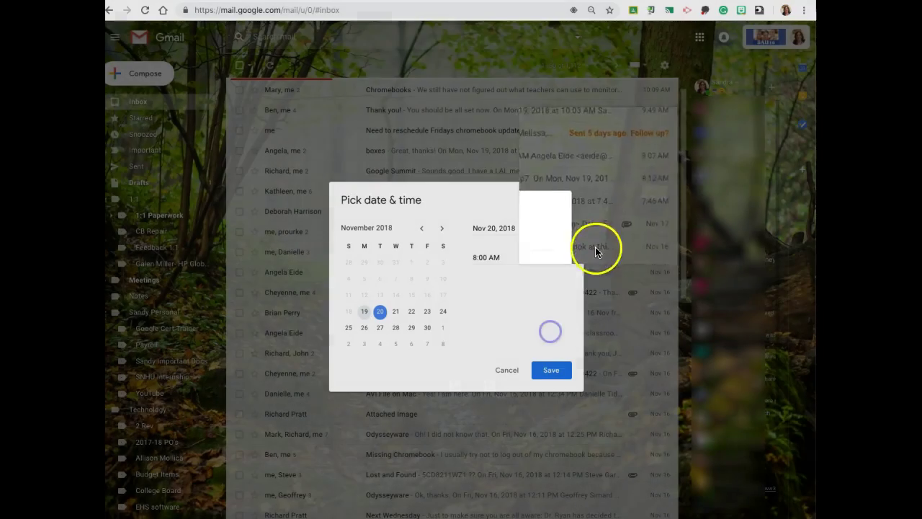
click(498, 371)
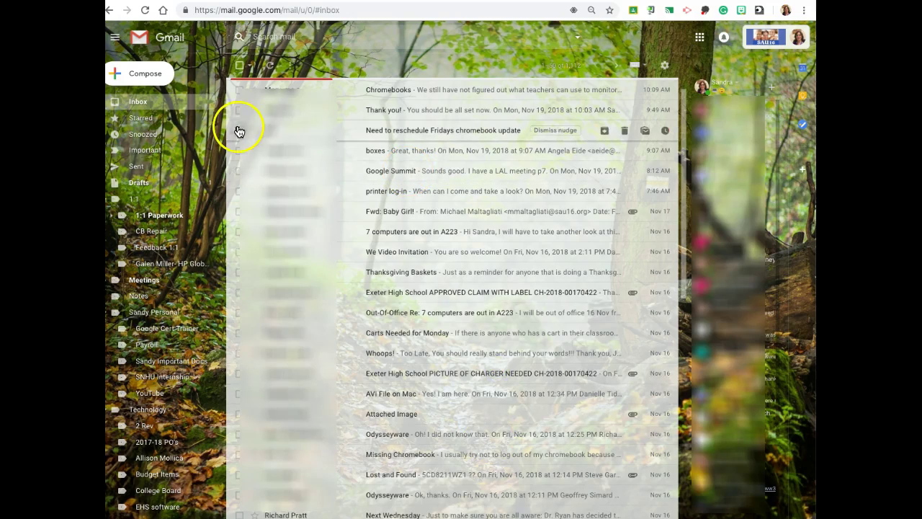
Start a new message and write "Hi, how are you? I am" in the body, accepting the Smart Compose suggestion to complete the greeting.
click(149, 74)
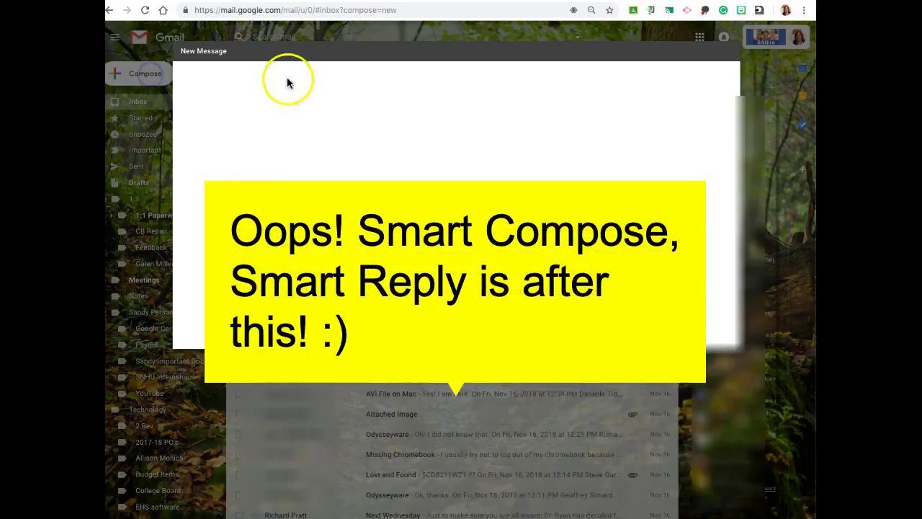
click(251, 113)
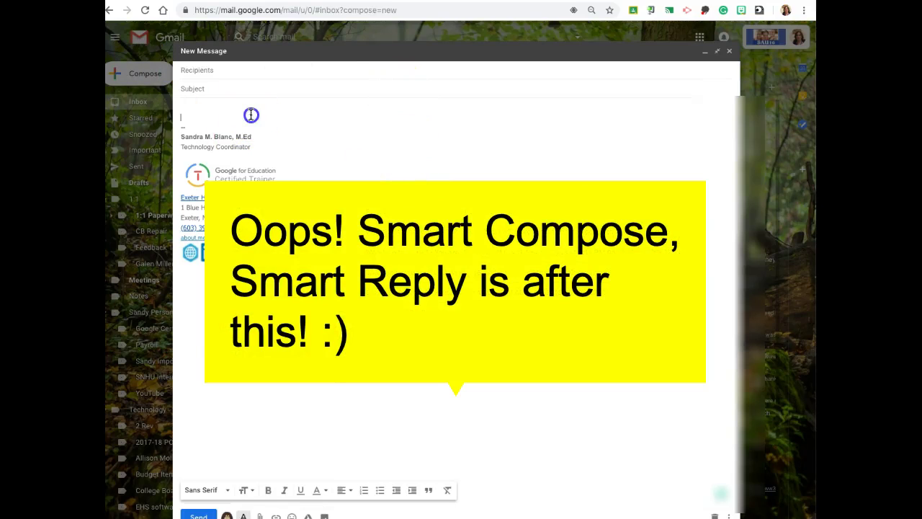
click(222, 106)
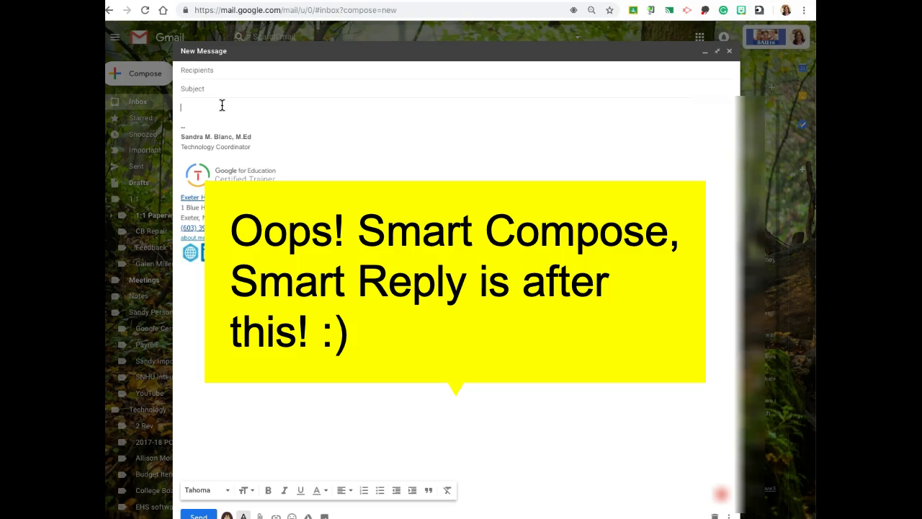
text(Hi, ho)
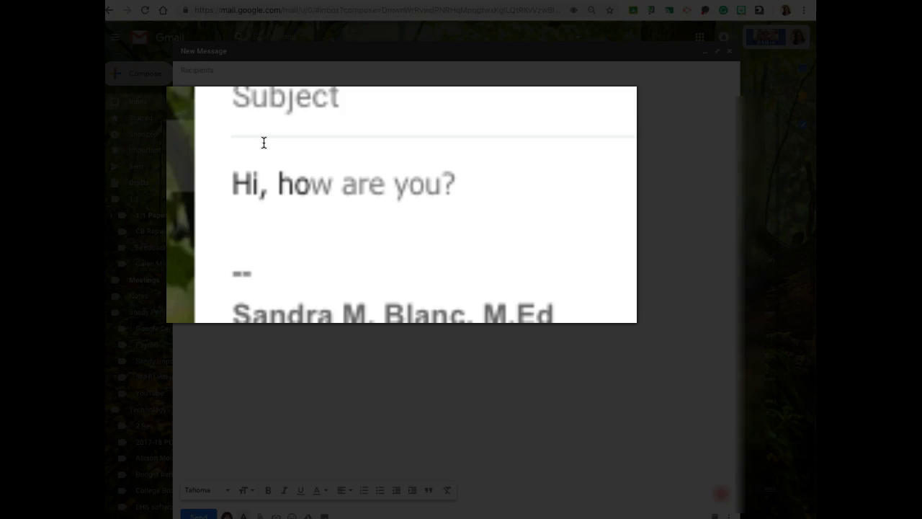
key(Tab)
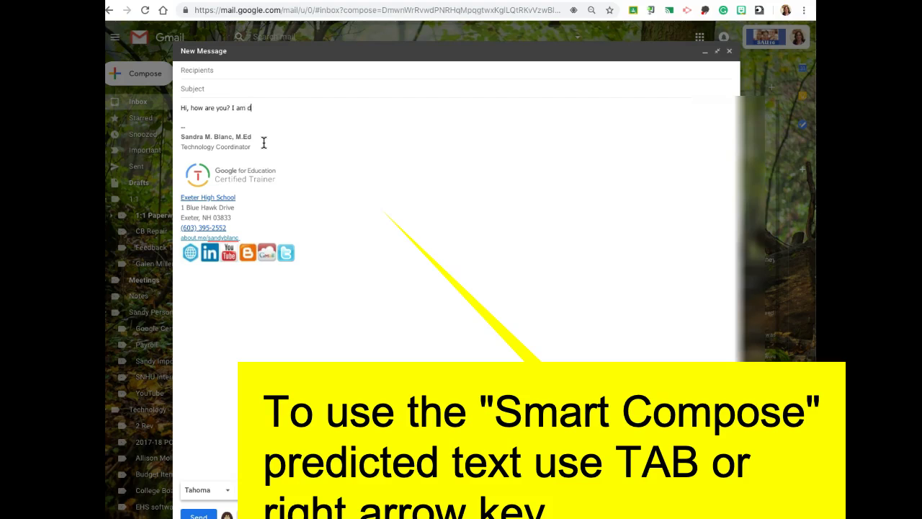
text(.)
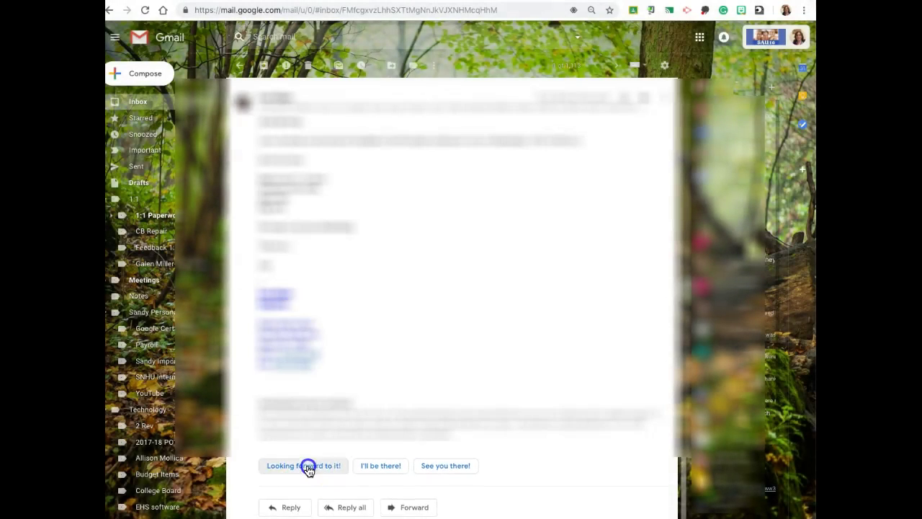
Try the suggested Smart Reply "Looking forward to it!" on the open email, discard the reply draft and return to the inbox.
click(308, 465)
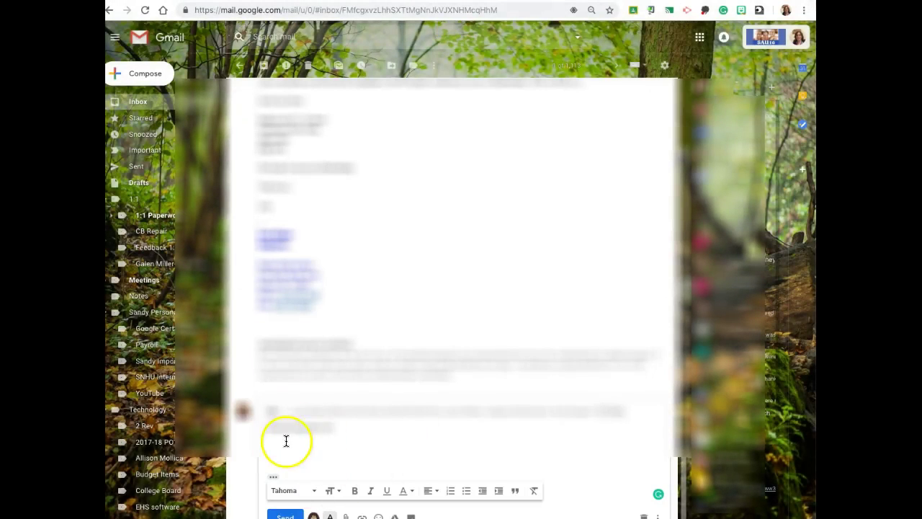
click(645, 516)
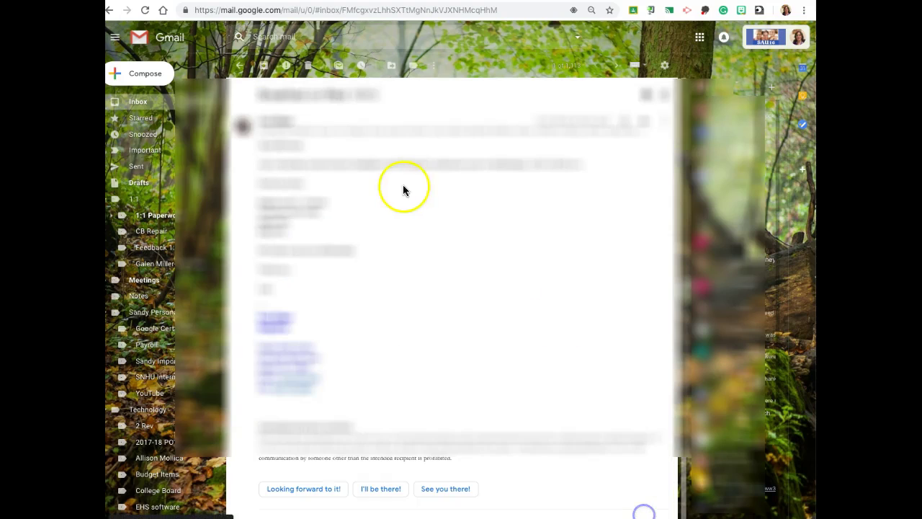
click(139, 103)
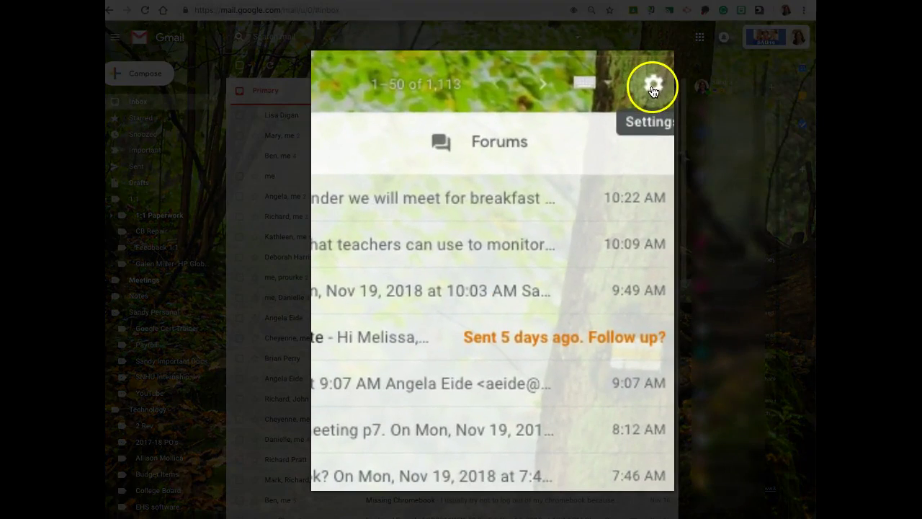
Open the General settings and examine the Smart Compose, Nudges, Hover actions and Smart Reply options.
click(664, 65)
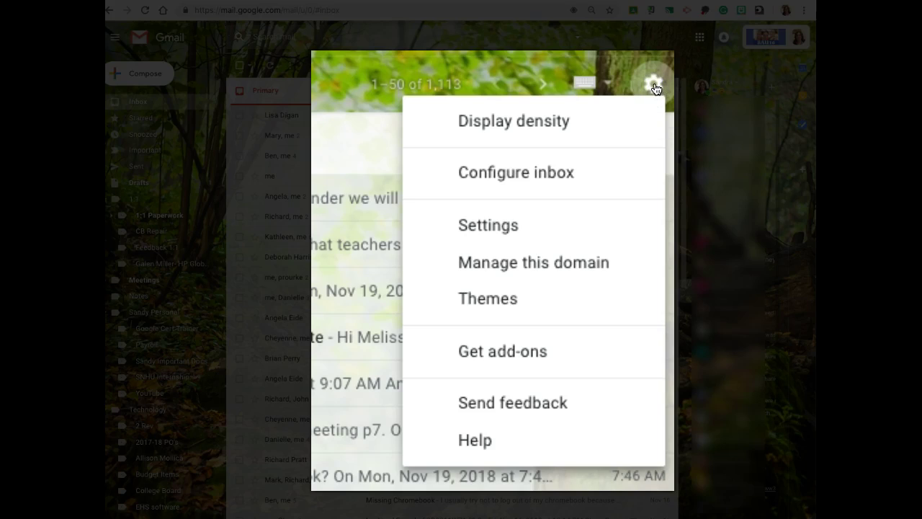
click(492, 225)
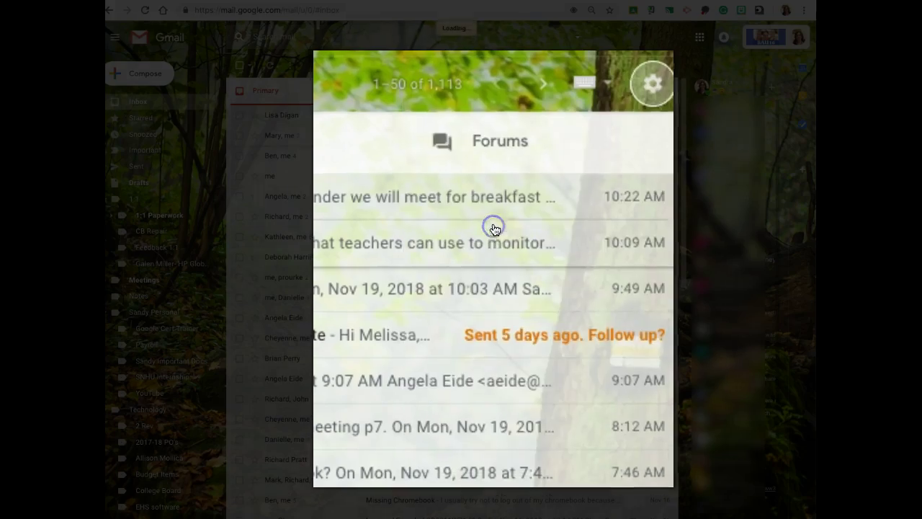
scroll(552, 206, down, 1)
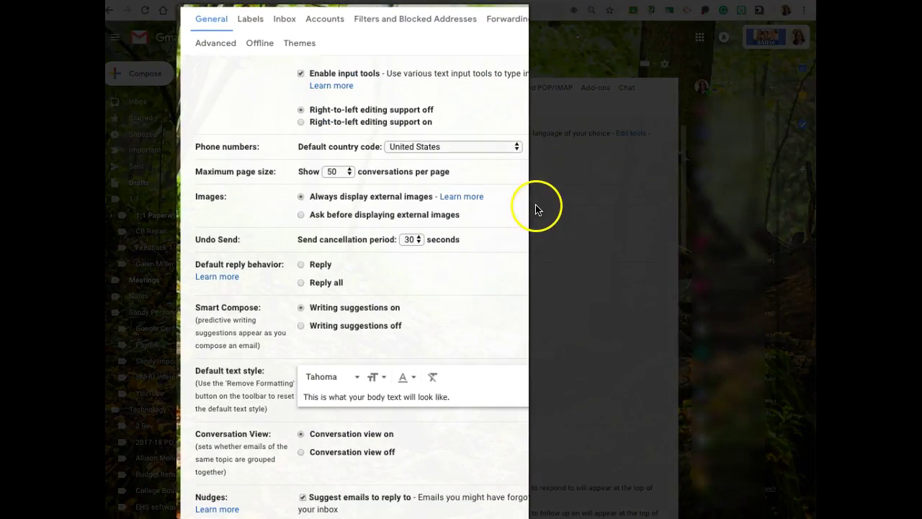
scroll(562, 231, down, 5)
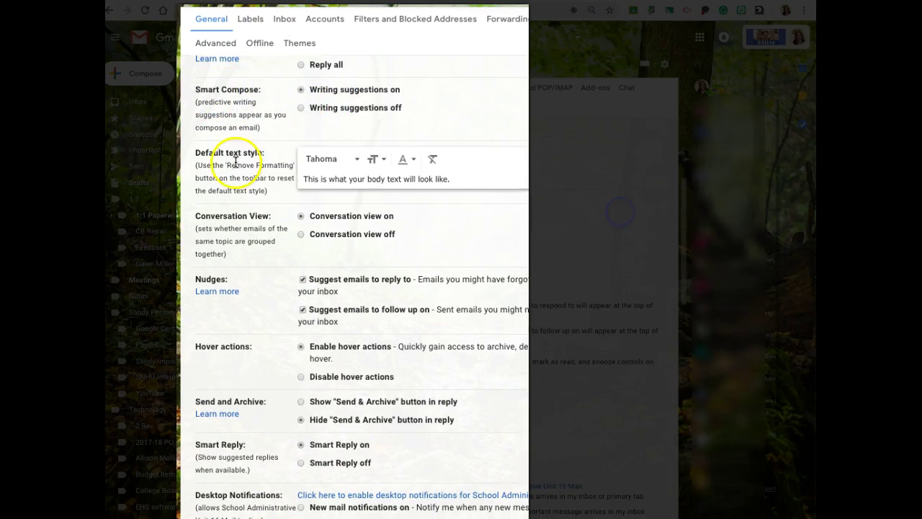
scroll(239, 164, down, 2)
scroll(232, 198, down, 1)
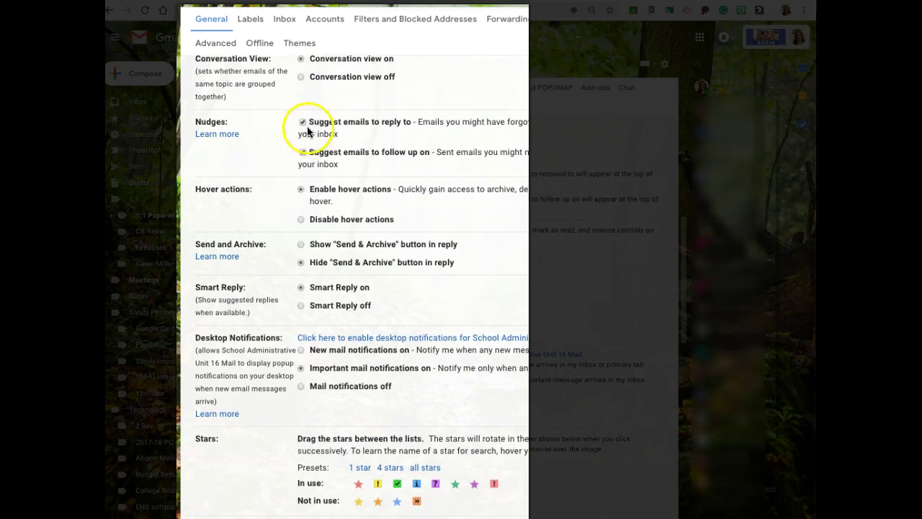
scroll(533, 209, down, 1)
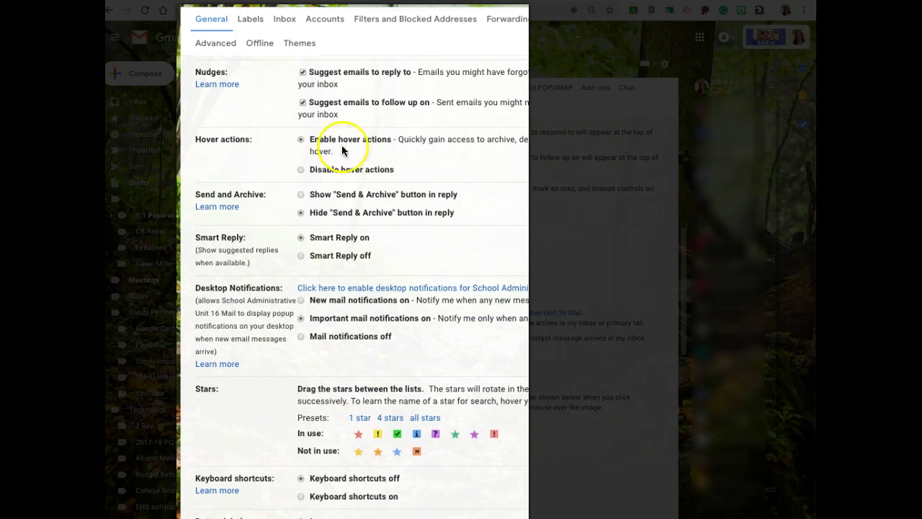
scroll(403, 155, down, 1)
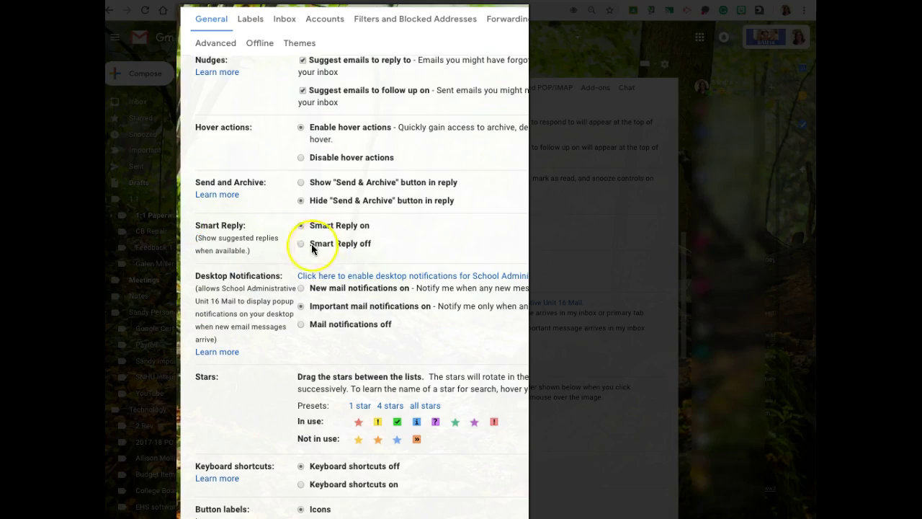
scroll(475, 229, down, 7)
scroll(519, 275, up, 15)
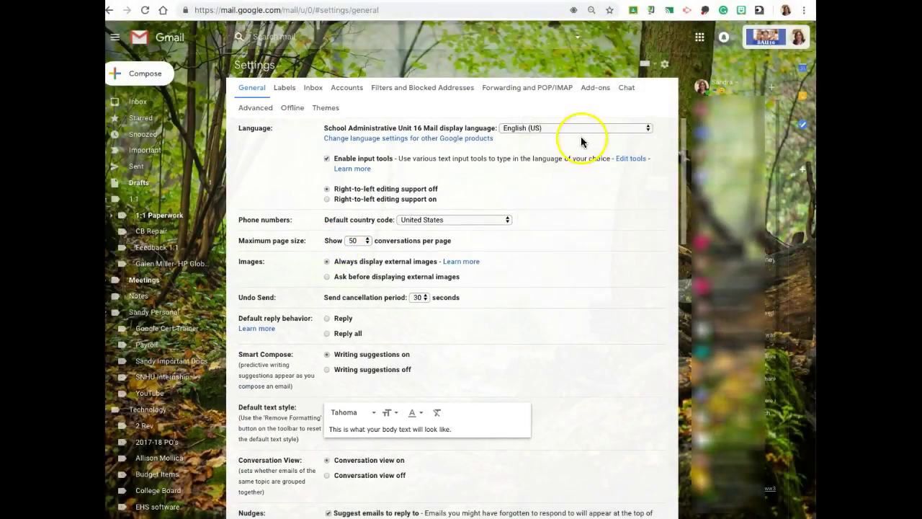